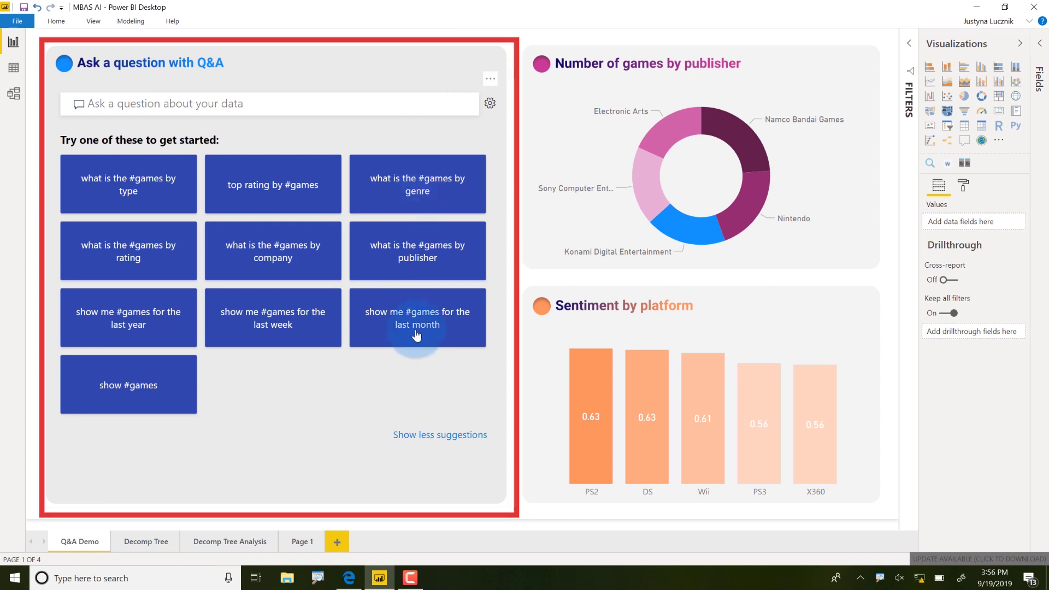
Select the Q&A visual on the Q&A Demo page so its format options appear.
{"action": "left_click", "coordinate": [291, 379]}
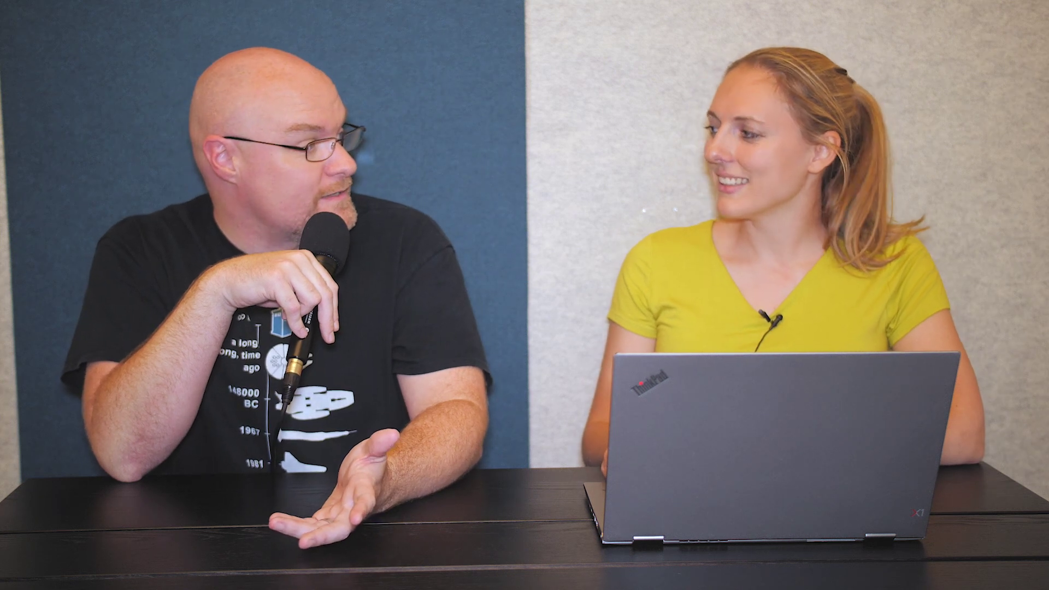
Check the Home ribbon's Buttons list for the Q&A button, then deselect the visual.
{"action": "left_click", "coordinate": [178, 142]}
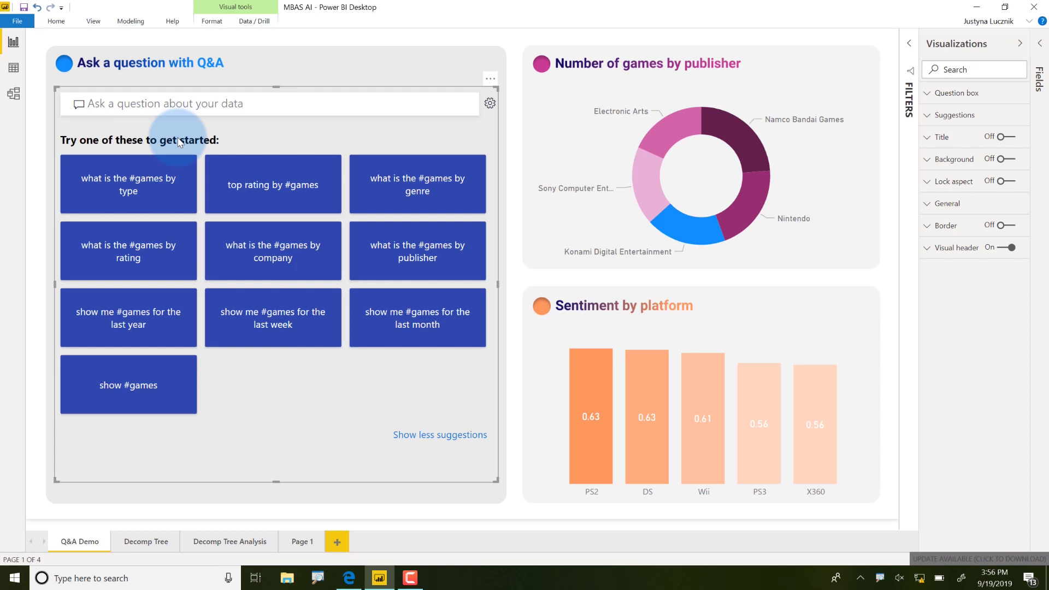
{"action": "left_click", "coordinate": [58, 22]}
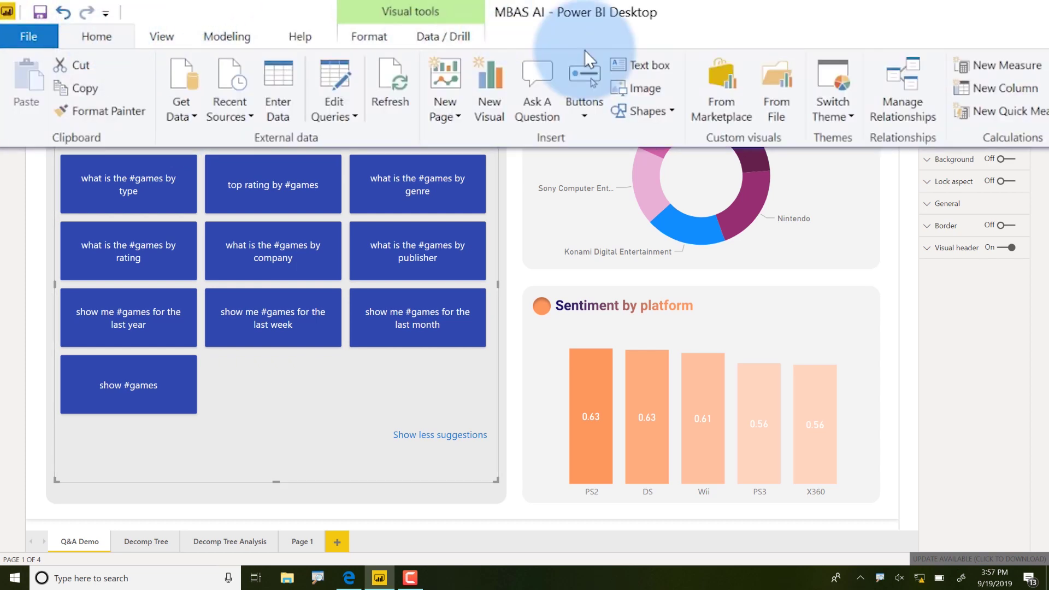
{"action": "left_click", "coordinate": [583, 110]}
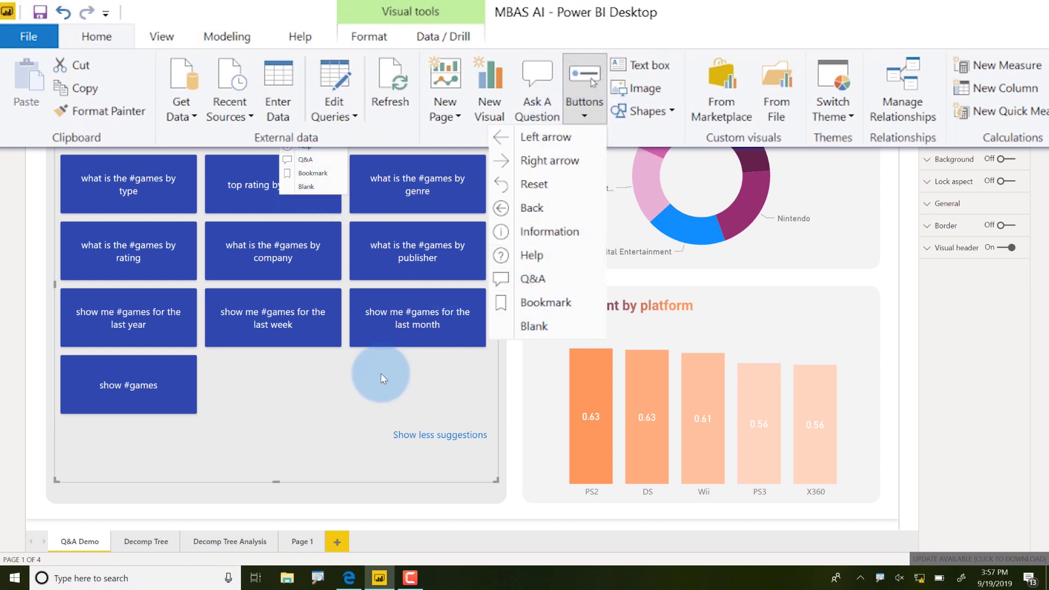
{"action": "left_click", "coordinate": [302, 353]}
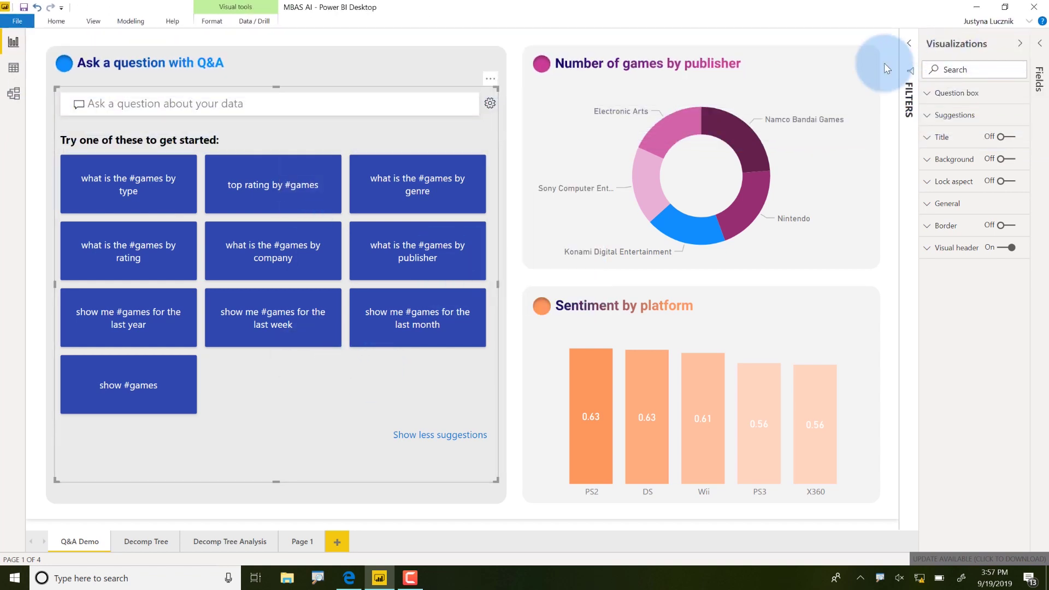
{"action": "left_click", "coordinate": [903, 49]}
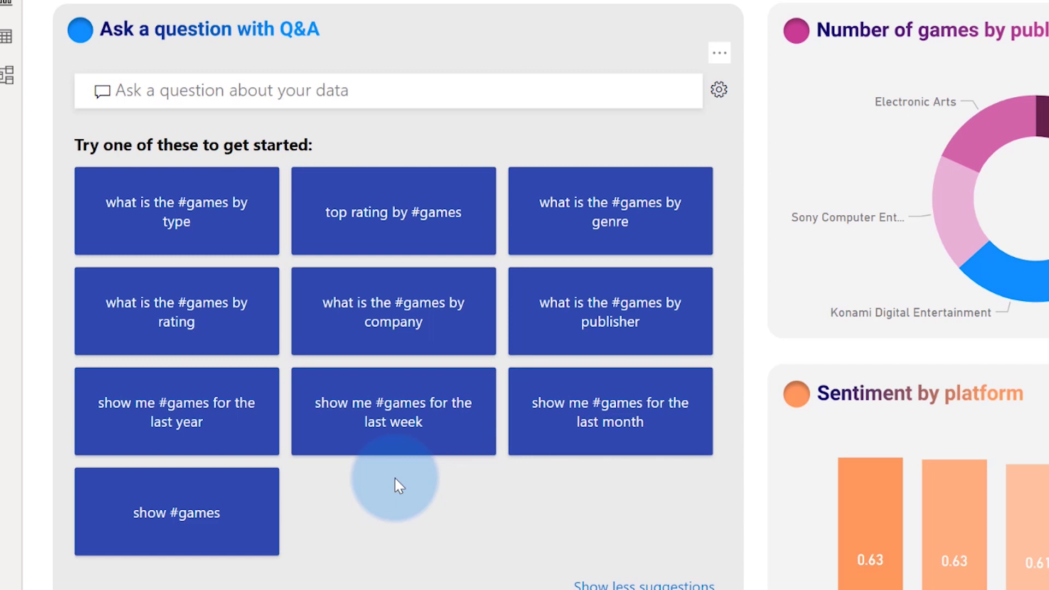
Chart #games by genre in Q&A, then cross-filter by the PS2 platform bar and clear it.
{"action": "left_click", "coordinate": [590, 223]}
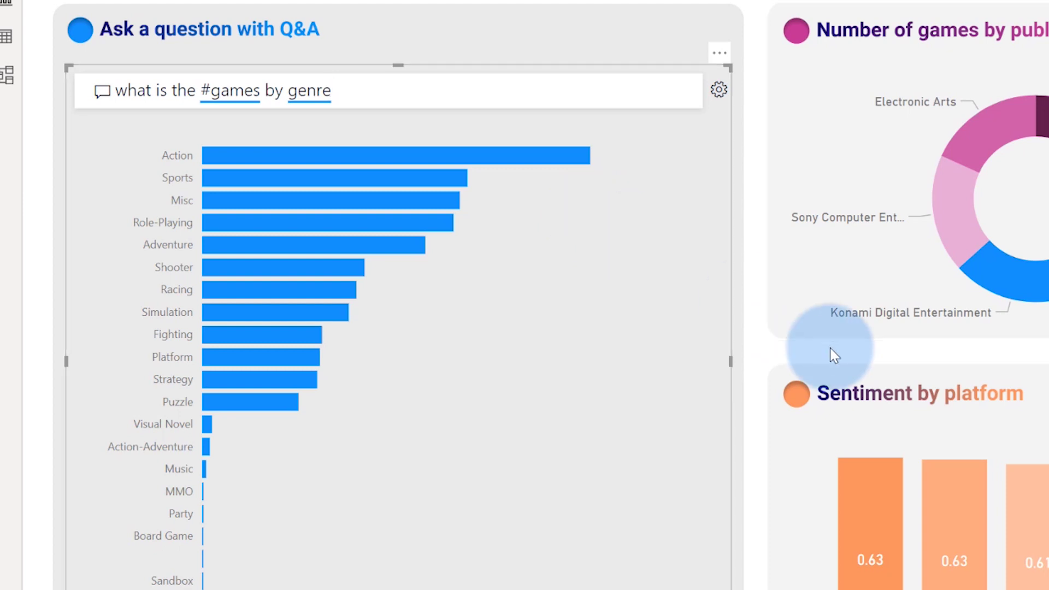
{"action": "mouse_move", "coordinate": [868, 505]}
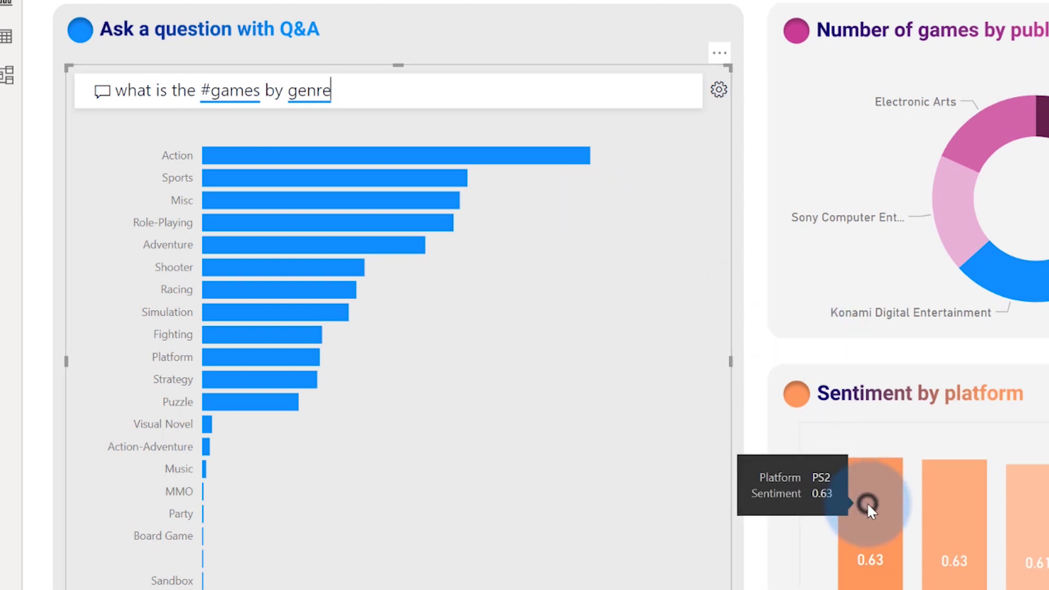
{"action": "left_click", "coordinate": [868, 504]}
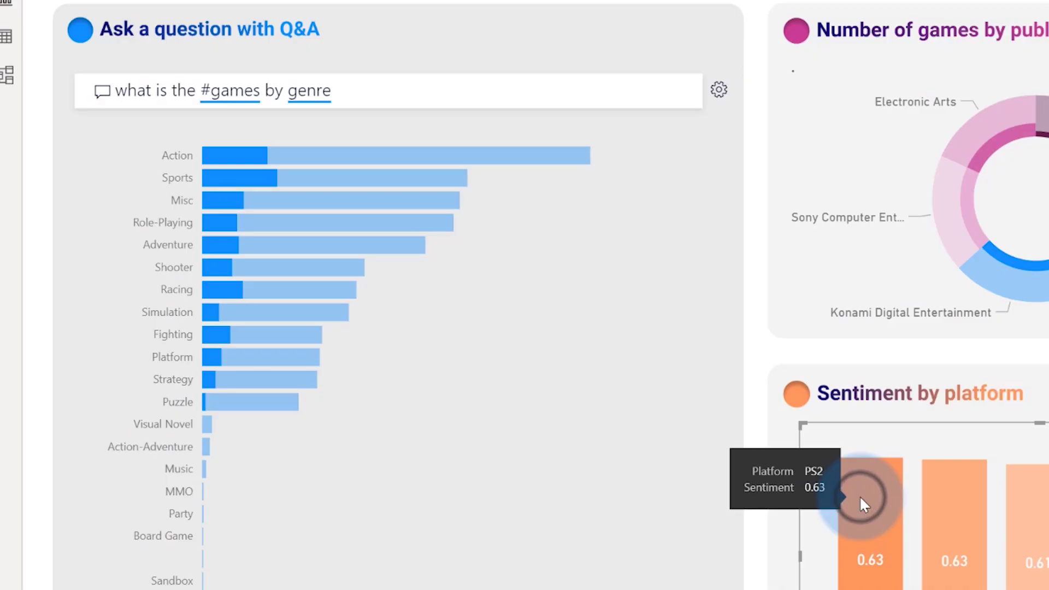
{"action": "left_click", "coordinate": [353, 132]}
Replace the genre question in the Q&A box with 'global sales by producer'.
{"action": "left_click", "coordinate": [391, 95]}
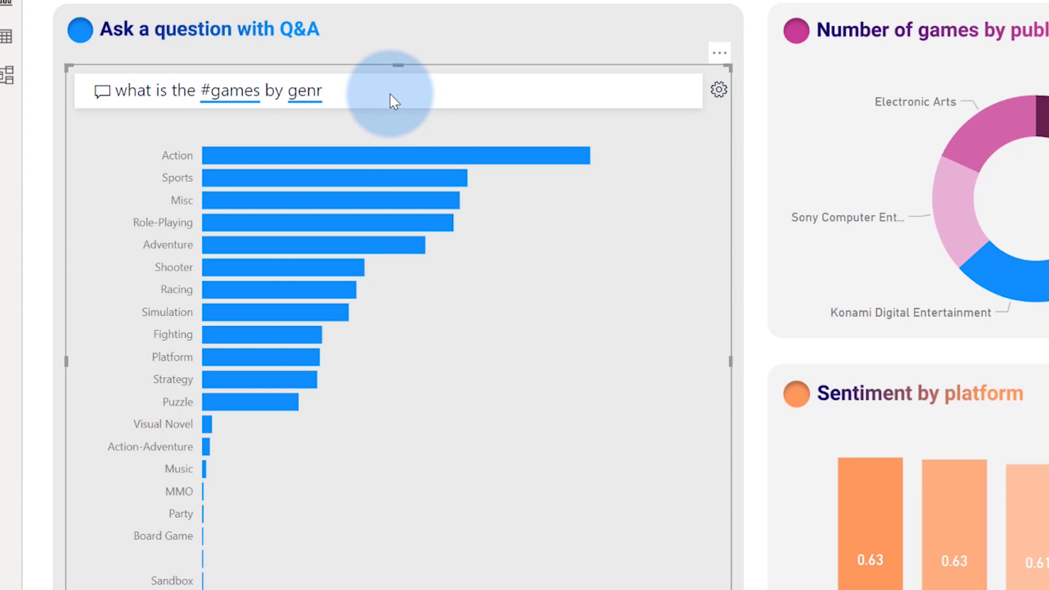
{"action": "key", "text": "BackSpace"}
{"action": "key", "text": "BackSpace"}
{"action": "key", "text": "BackSpace"}
{"action": "key", "text": "BackSpace"}
{"action": "key", "text": "BackSpace"}
{"action": "key", "text": "BackSpace"}
{"action": "key", "text": "BackSpace"}
{"action": "key", "text": "BackSpace"}
{"action": "key", "text": "BackSpace"}
{"action": "key", "text": "BackSpace"}
{"action": "key", "text": "BackSpace"}
{"action": "key", "text": "BackSpace"}
{"action": "key", "text": "BackSpace"}
{"action": "key", "text": "BackSpace"}
{"action": "key", "text": "BackSpace"}
{"action": "key", "text": "BackSpace"}
{"action": "key", "text": "BackSpace"}
{"action": "key", "text": "BackSpace"}
{"action": "key", "text": "BackSpace"}
{"action": "key", "text": "BackSpace"}
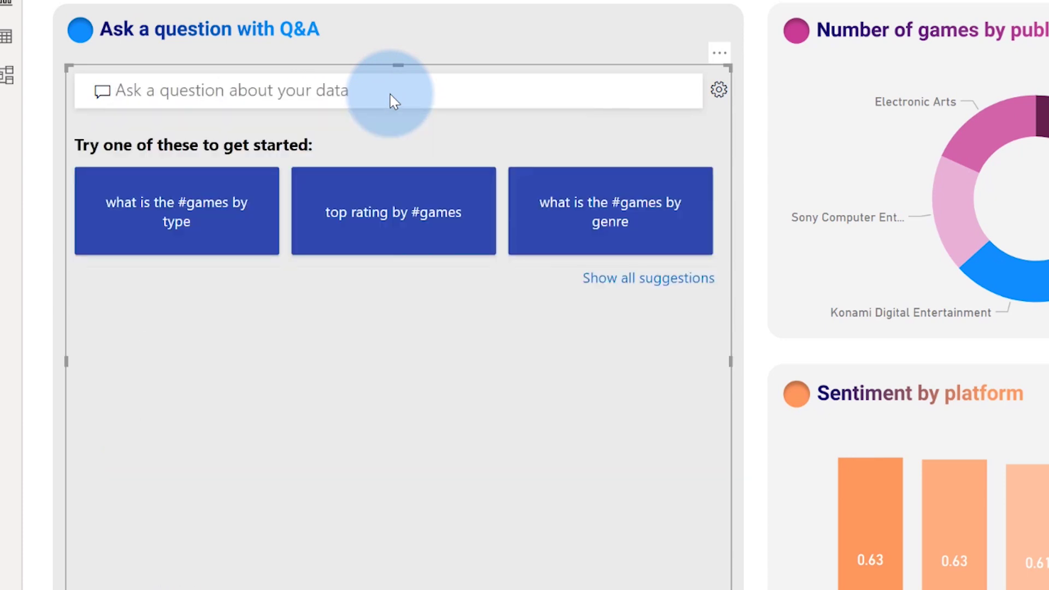
{"action": "type", "text": "global sales "}
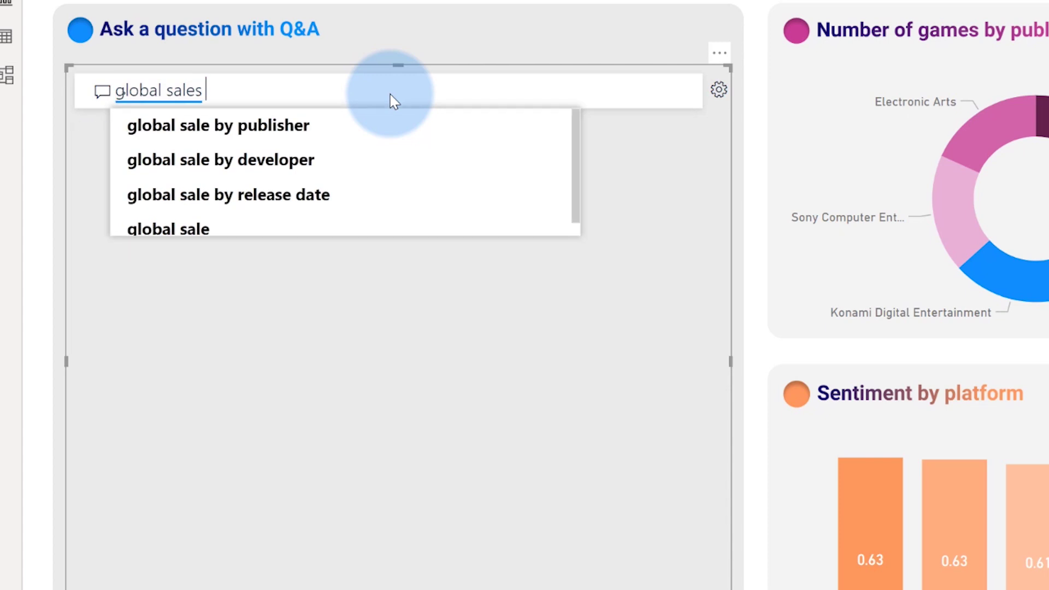
{"action": "type", "text": "by p"}
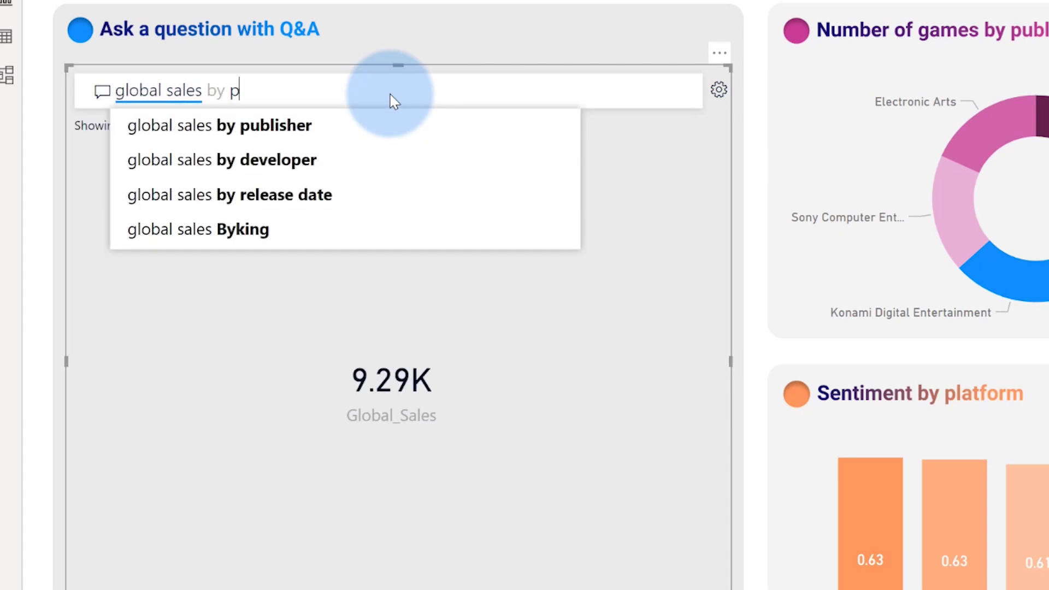
{"action": "type", "text": "roducer"}
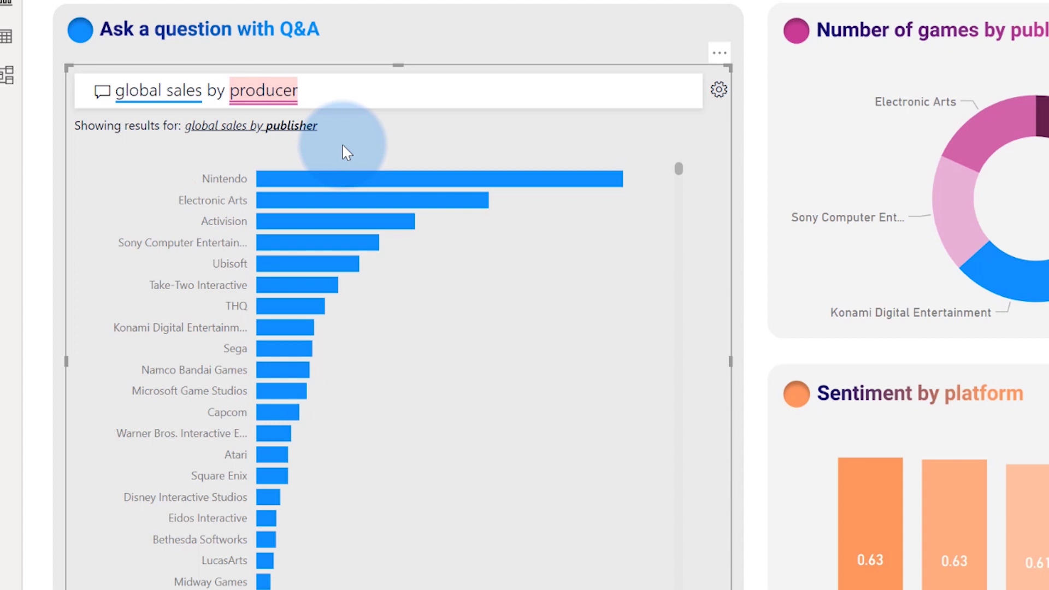
Accept the 'global sales by publisher' suggestion and insert 'awesome' before publisher.
{"action": "left_click", "coordinate": [291, 127]}
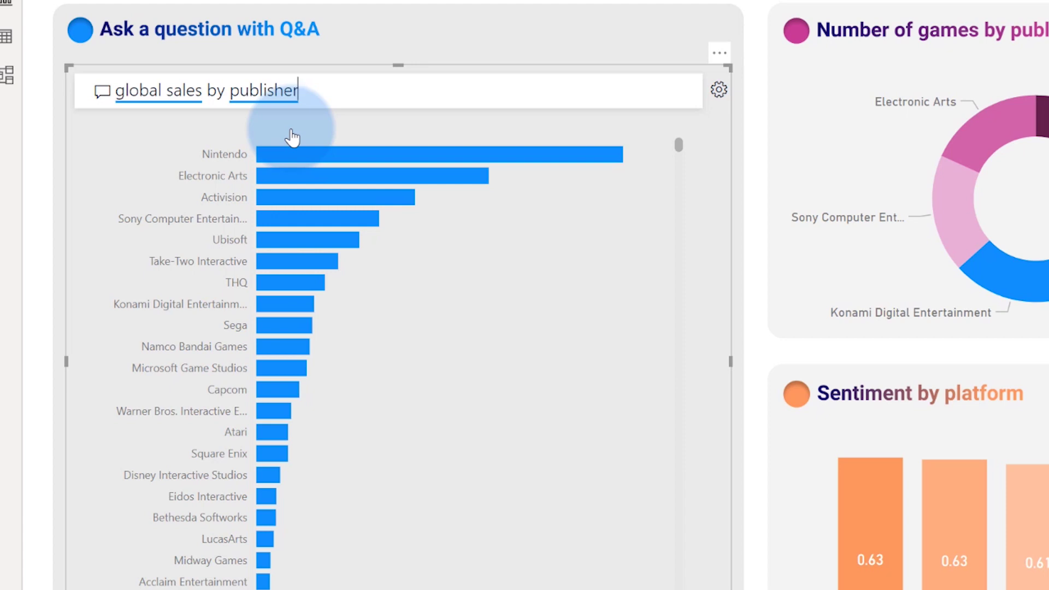
{"action": "left_click", "coordinate": [227, 91]}
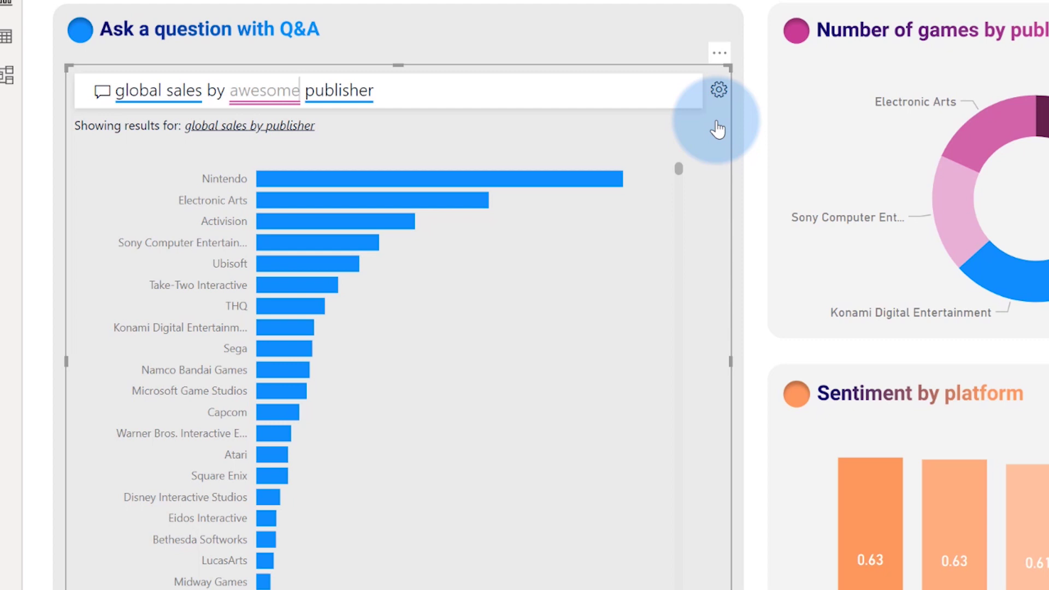
Submit 'global sales by awesome publisher' in Q&A setup's Compose questions.
{"action": "left_click", "coordinate": [719, 90]}
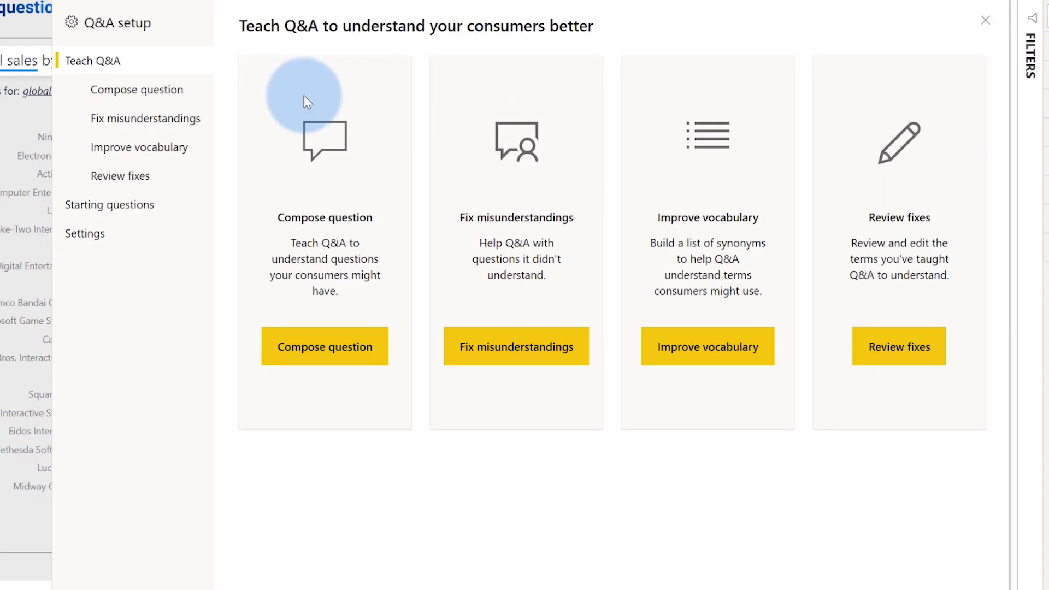
{"action": "left_click", "coordinate": [141, 93]}
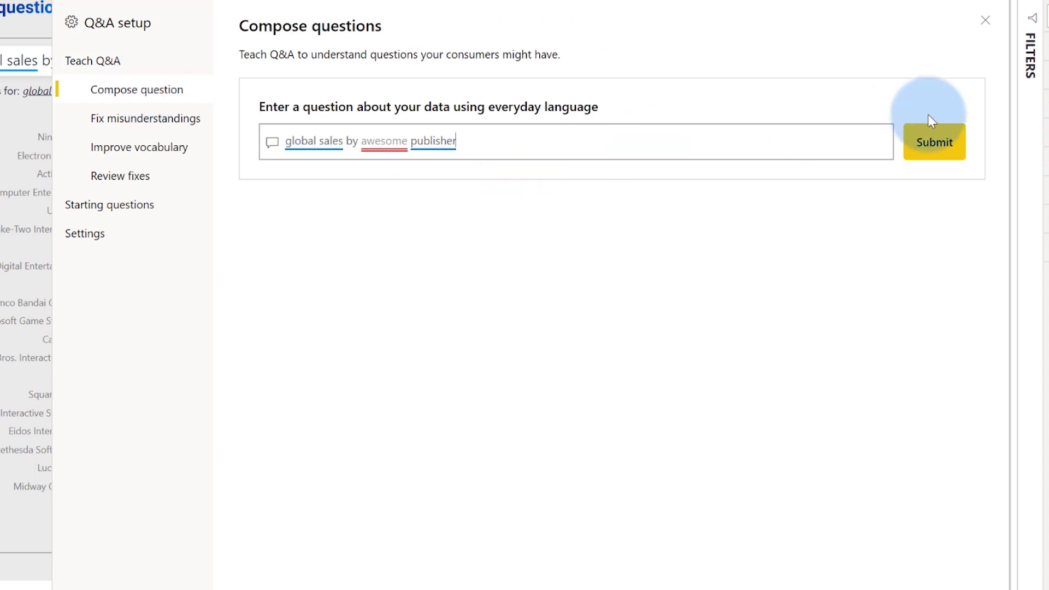
{"action": "left_click", "coordinate": [941, 141]}
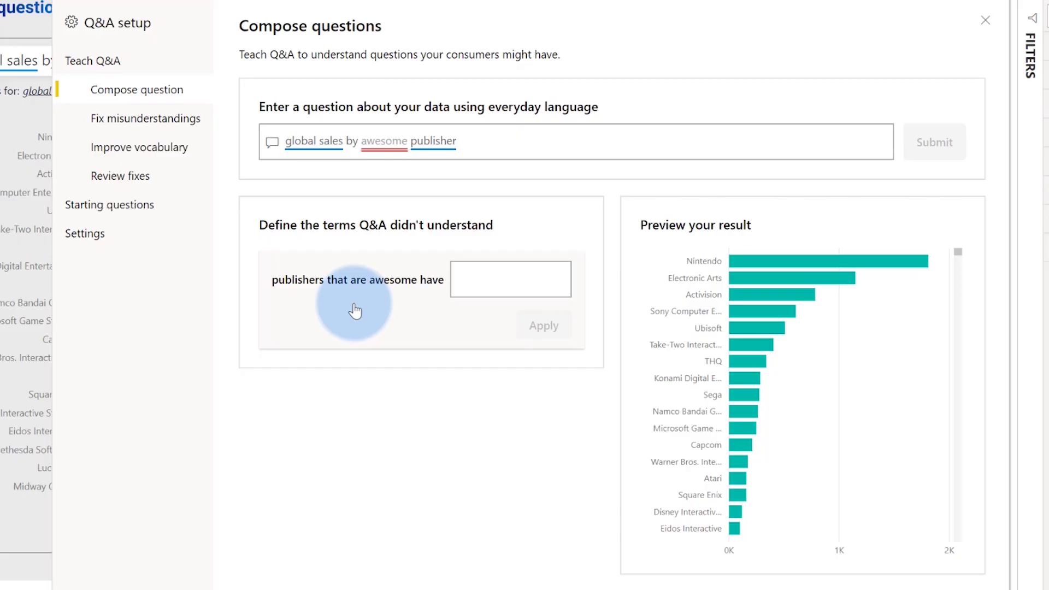
Define awesome publishers as sentiment > 0.5, then list the misunderstood questions.
{"action": "type", "text": "sentiment "}
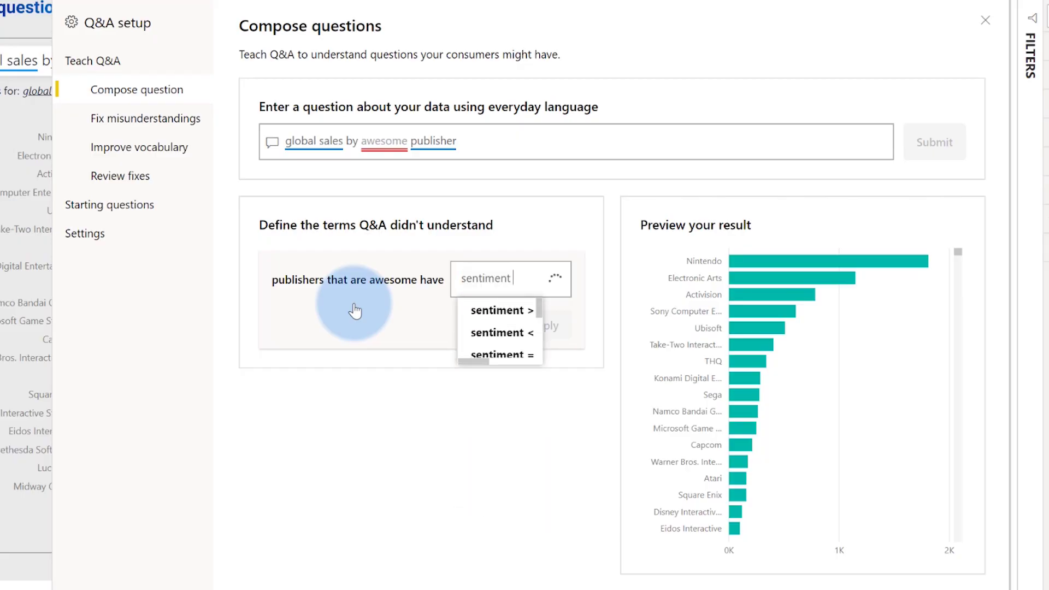
{"action": "type", "text": "> 0.5"}
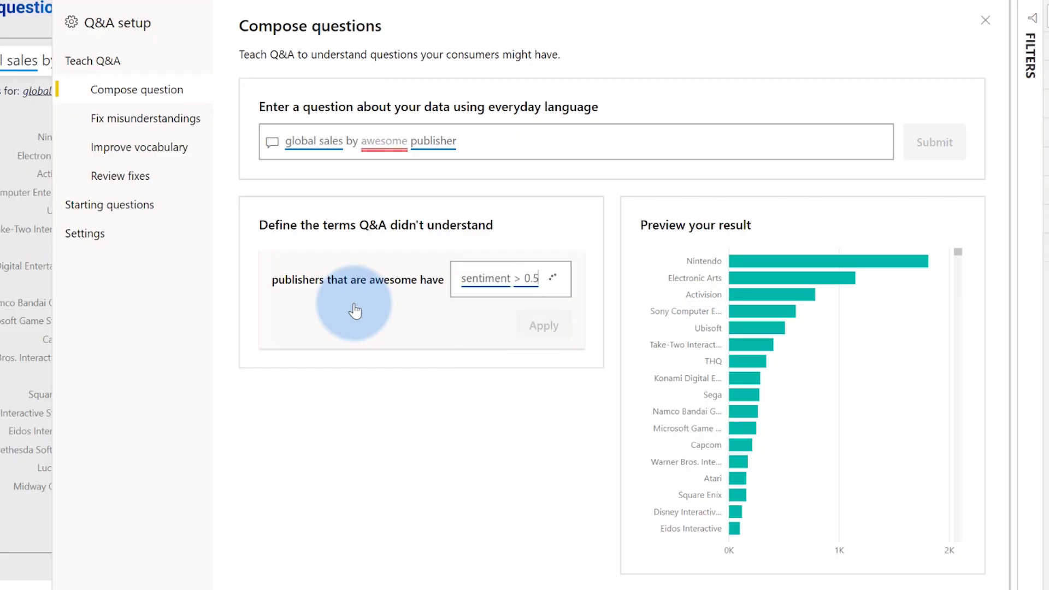
{"action": "left_click", "coordinate": [547, 328]}
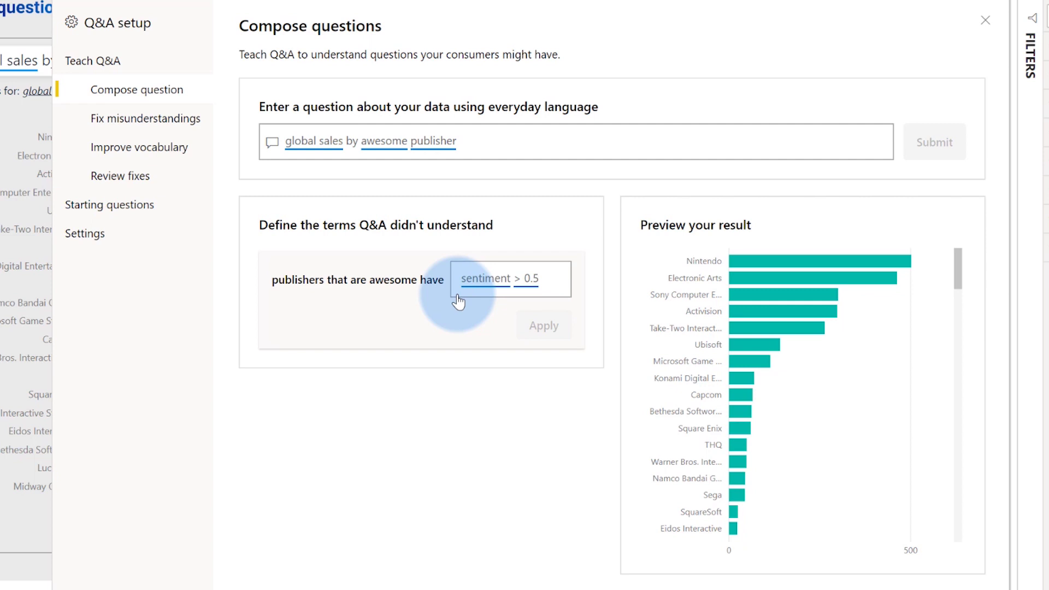
{"action": "left_click", "coordinate": [157, 127]}
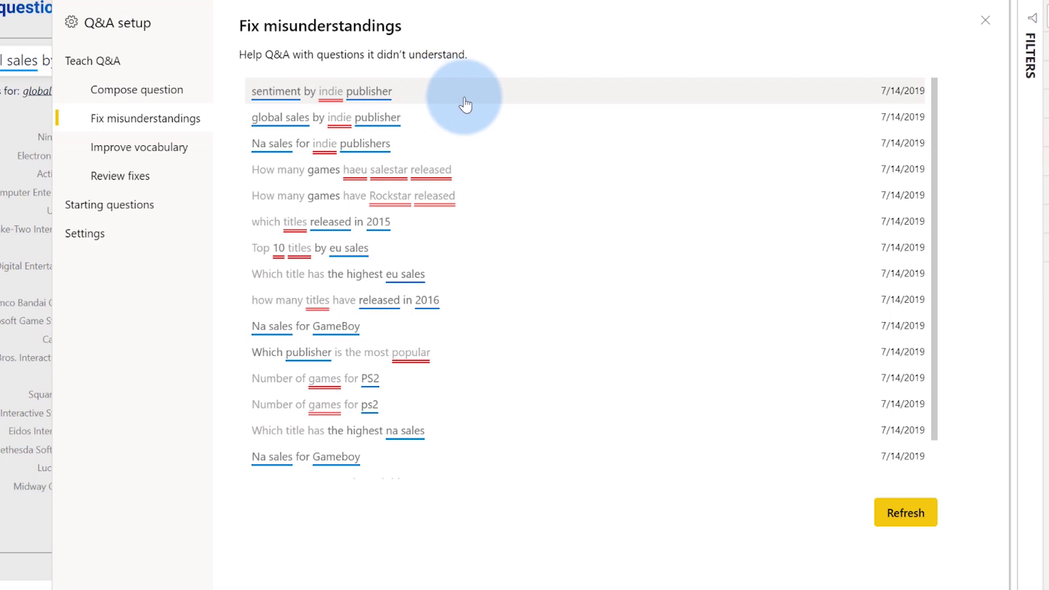
Submit 'sentiment by indie publisher' and define indie publishers as #games <2.
{"action": "left_click", "coordinate": [435, 94]}
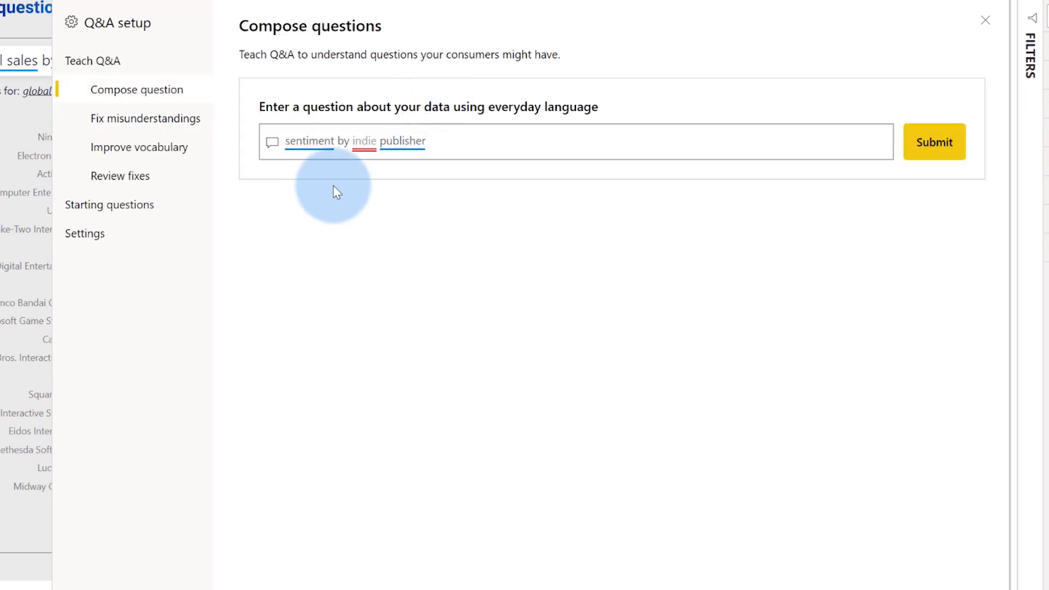
{"action": "left_click", "coordinate": [922, 148]}
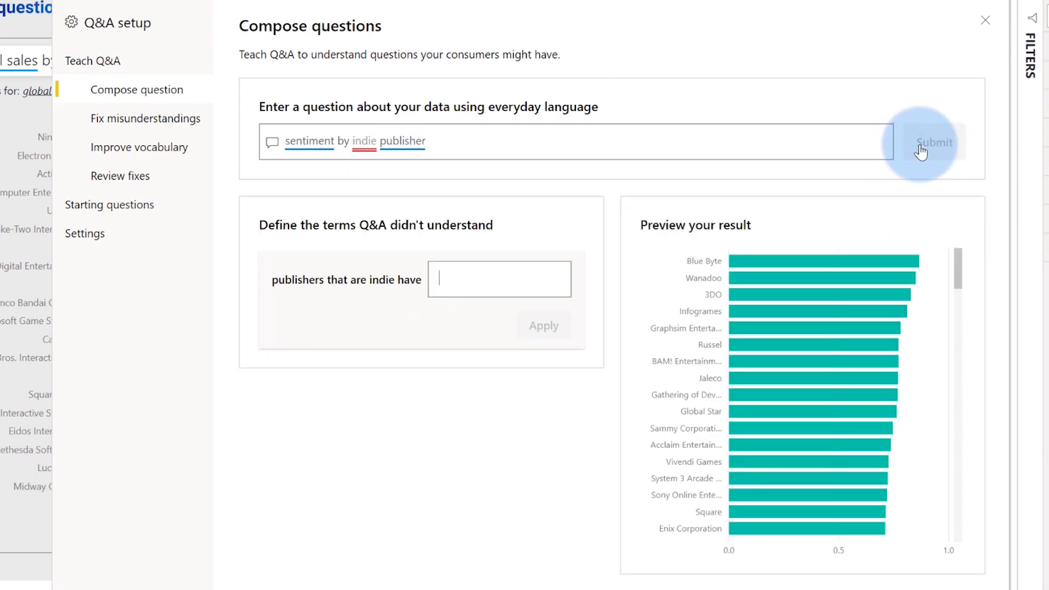
{"action": "type", "text": "#games <2"}
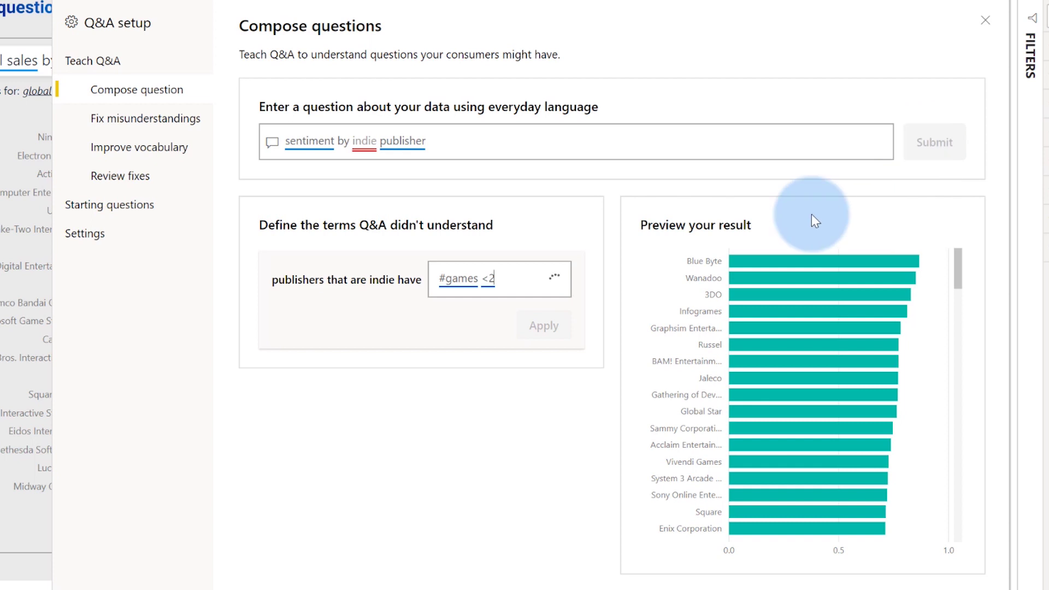
{"action": "left_click", "coordinate": [535, 325]}
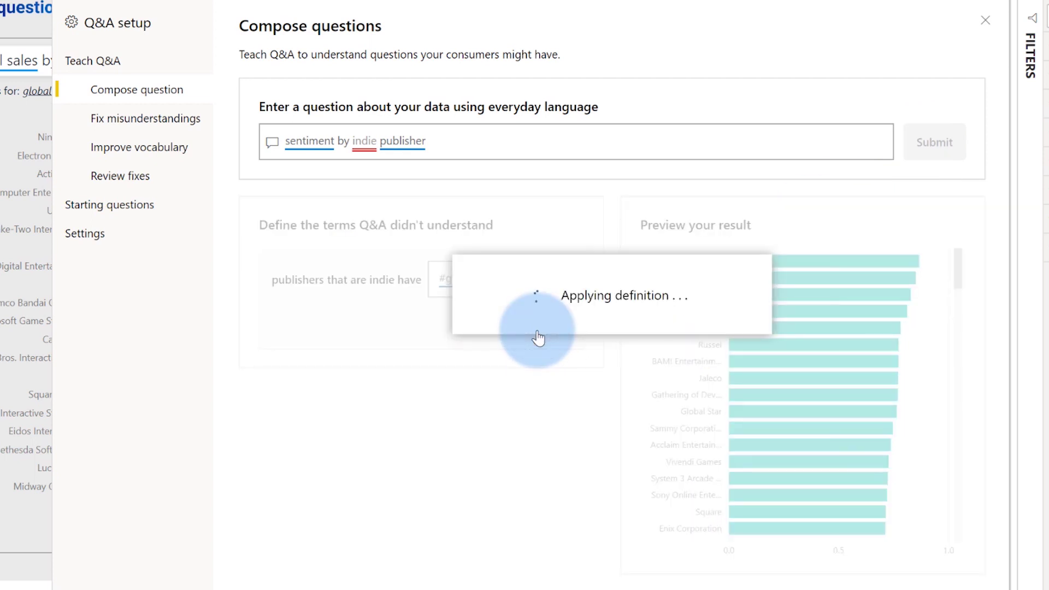